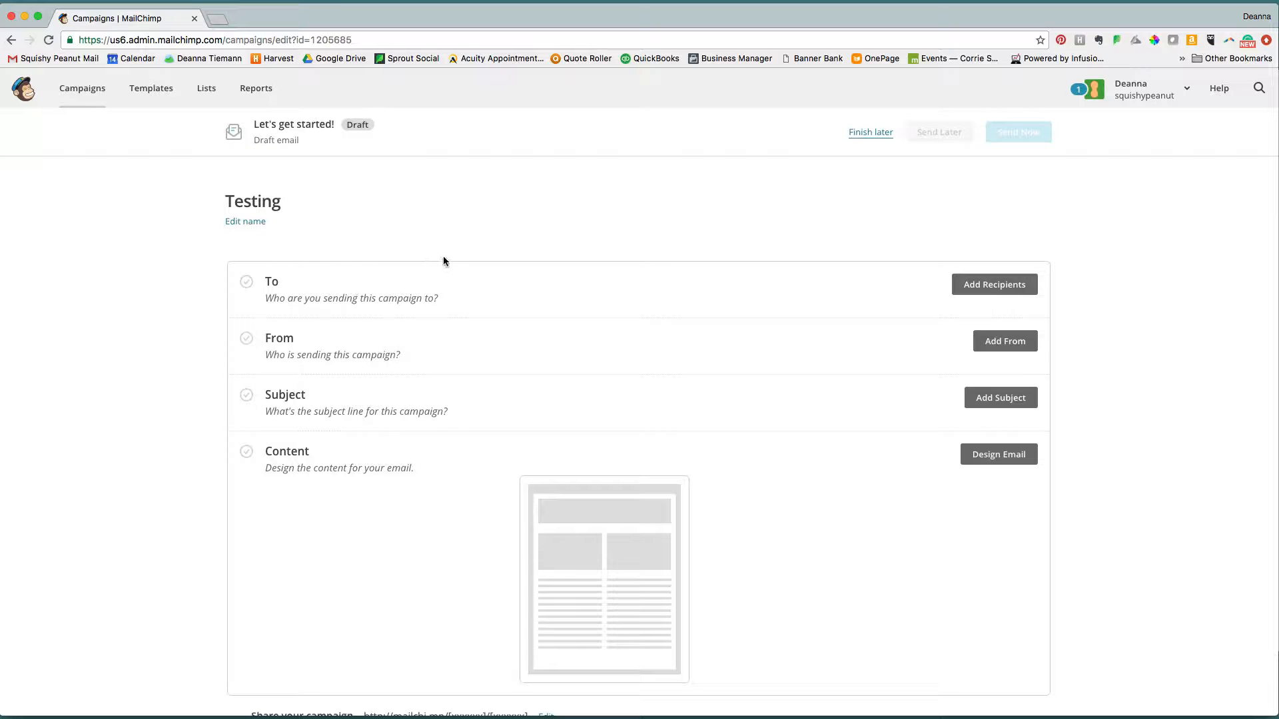
- Set the recipients to all 1,039 subscribers of the Squishy Peanut Newsletter list
left_click(983, 287)
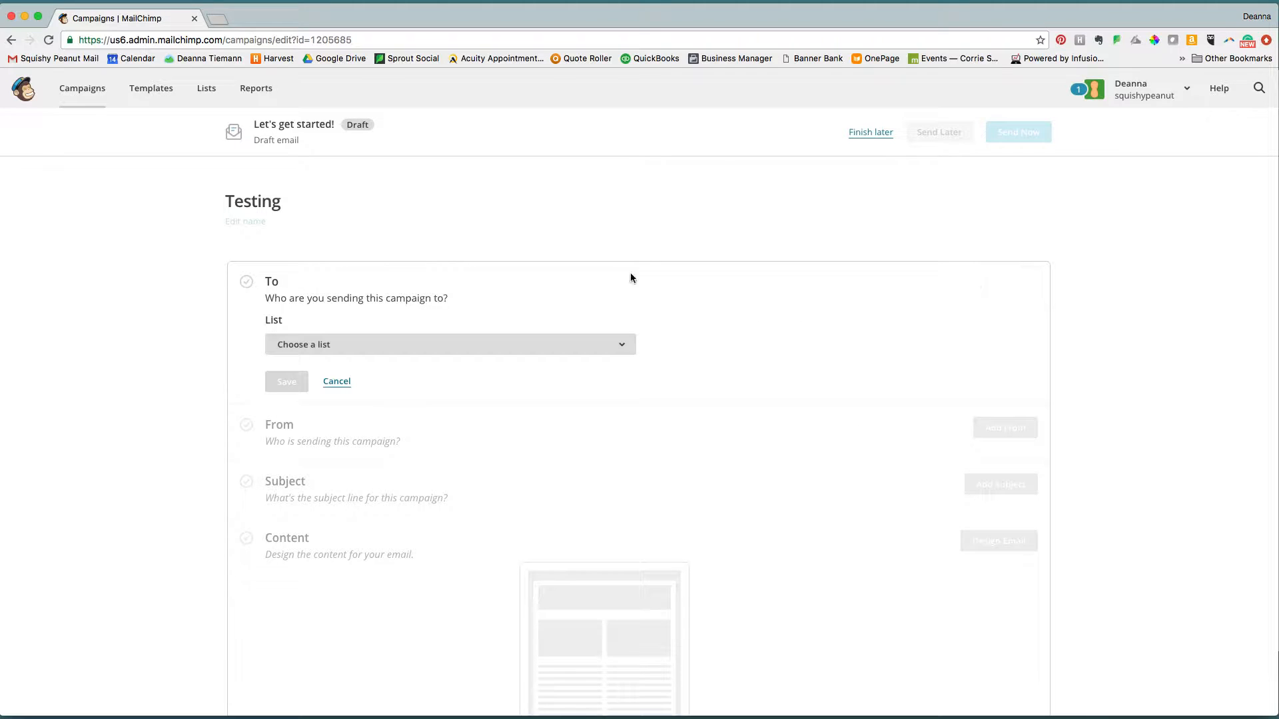
left_click(340, 345)
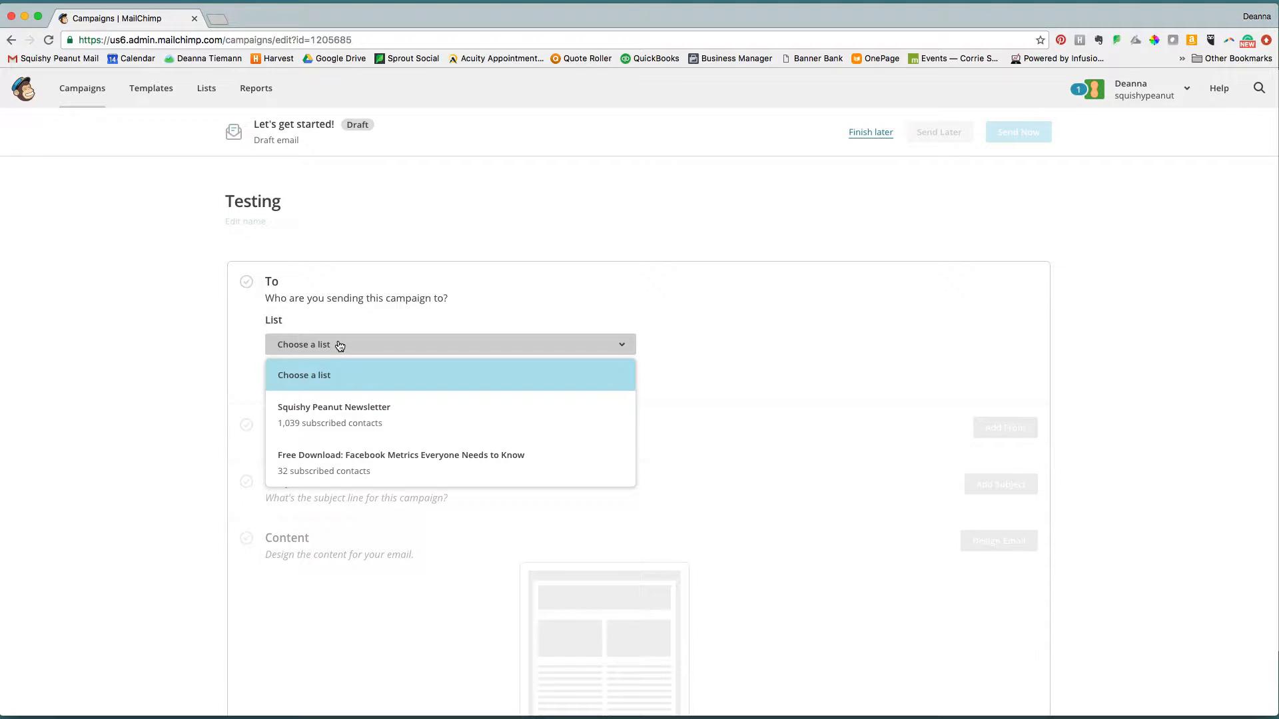
left_click(337, 414)
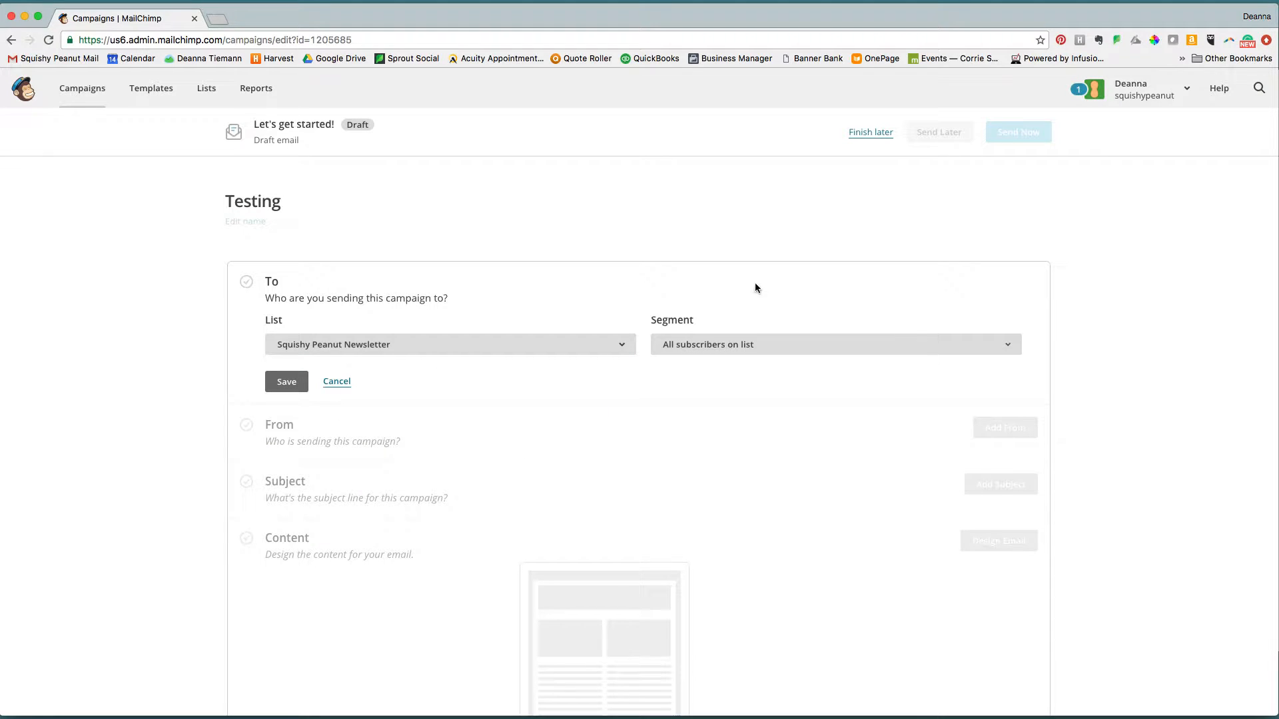
left_click(700, 344)
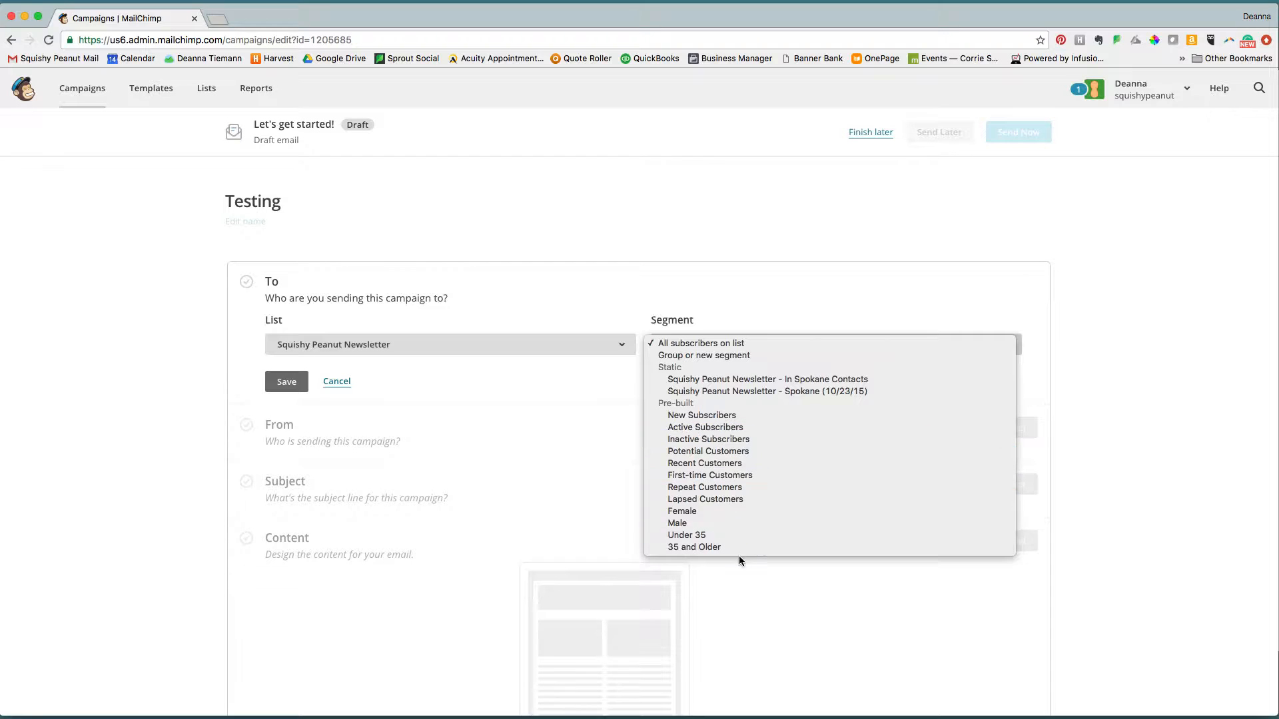
left_click(630, 371)
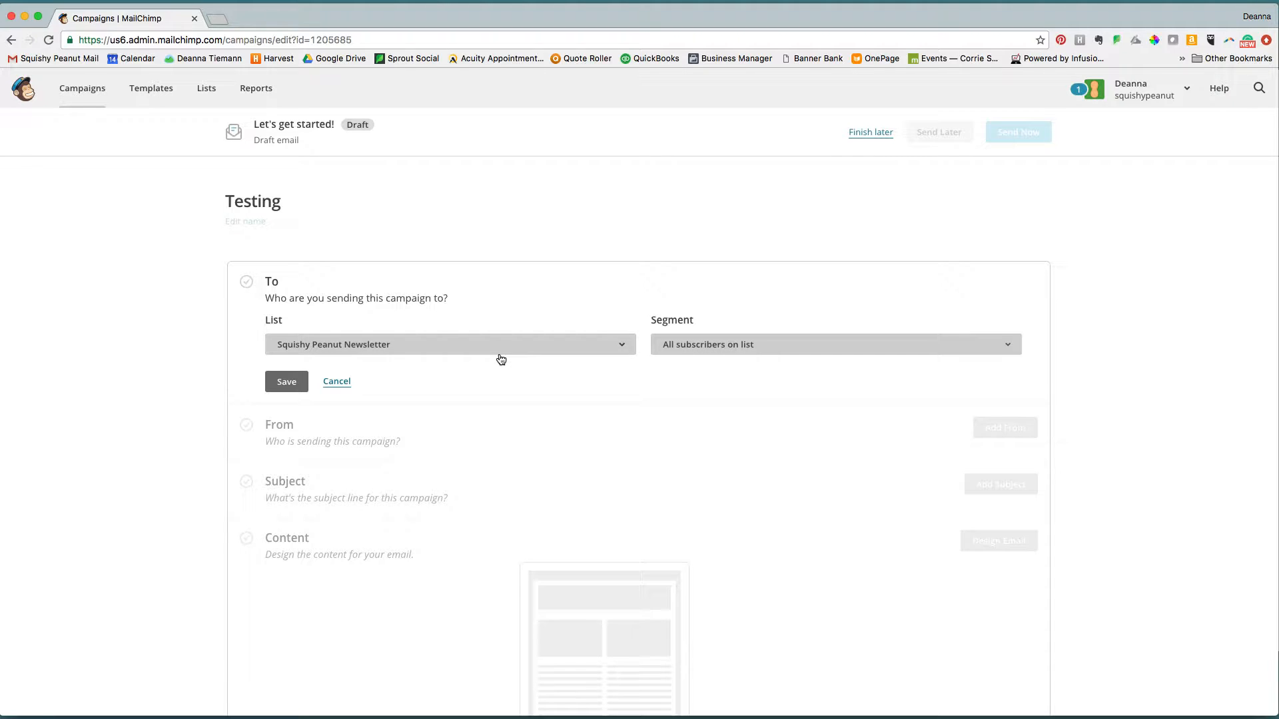
left_click(289, 383)
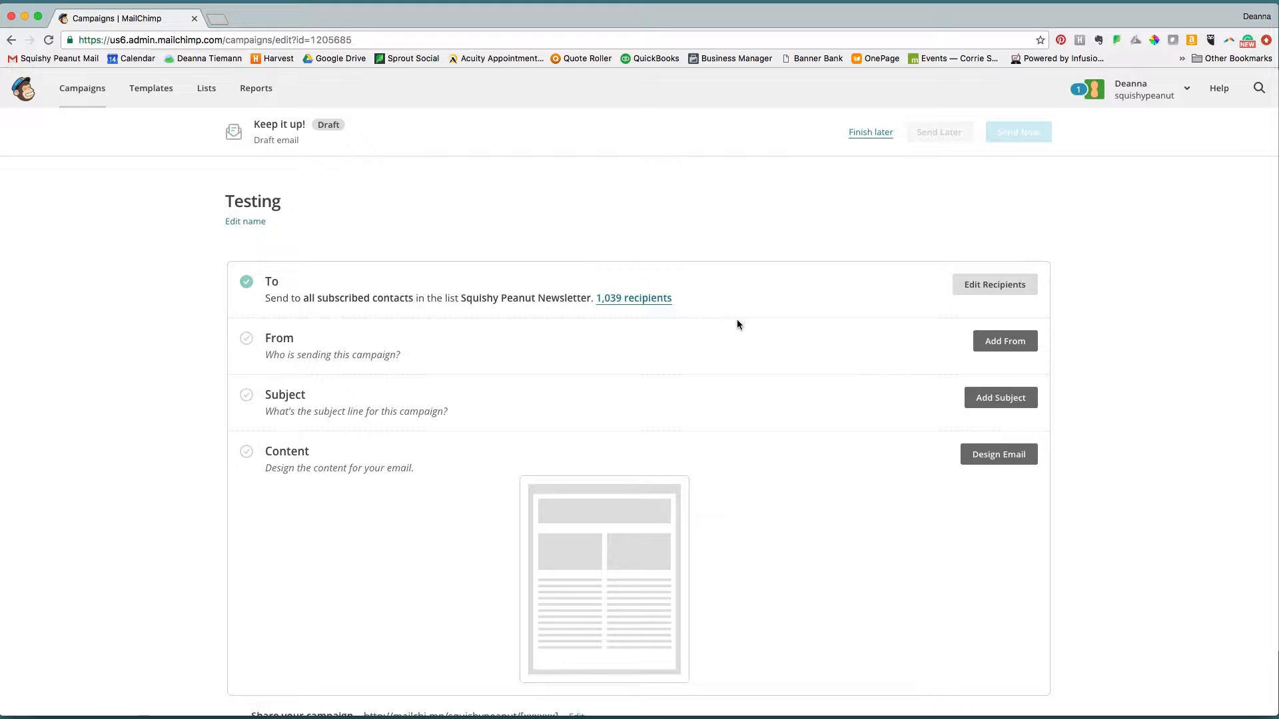
left_click(1005, 342)
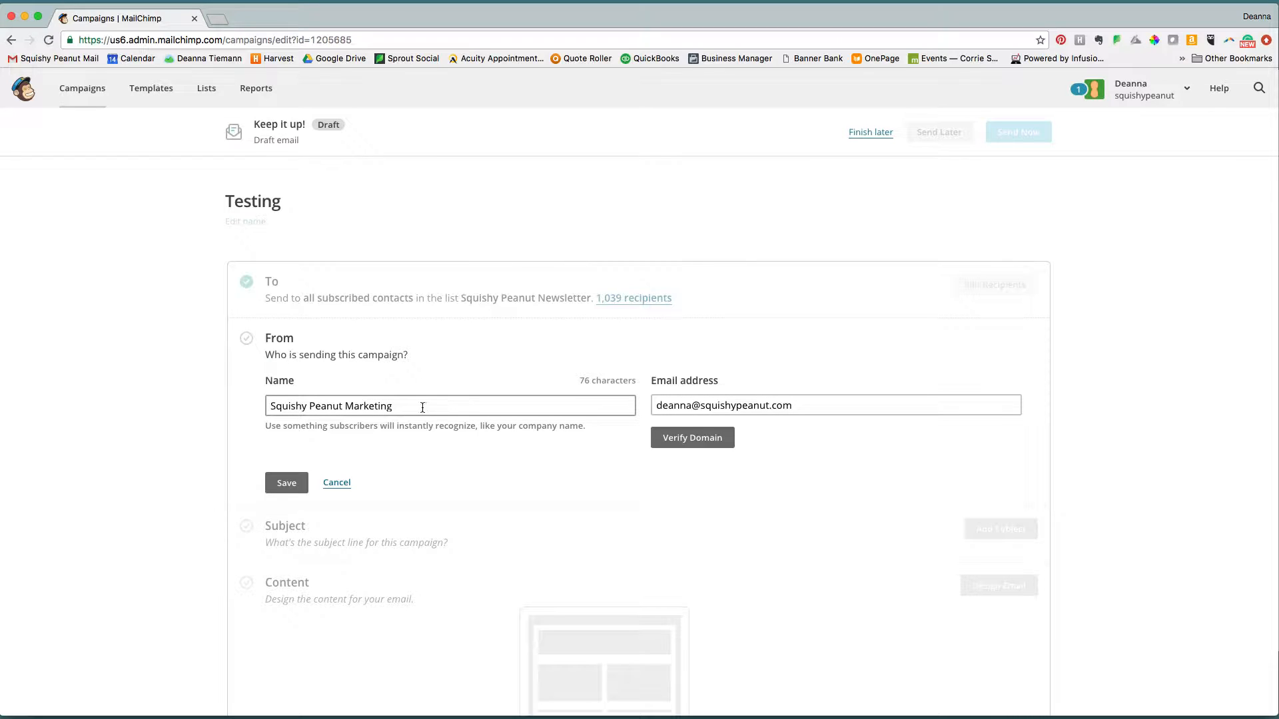
- Overwrite the From name 'Squishy Peanut Marketing' with the account owner's full name and save
left_click_drag(422, 407, 265, 397)
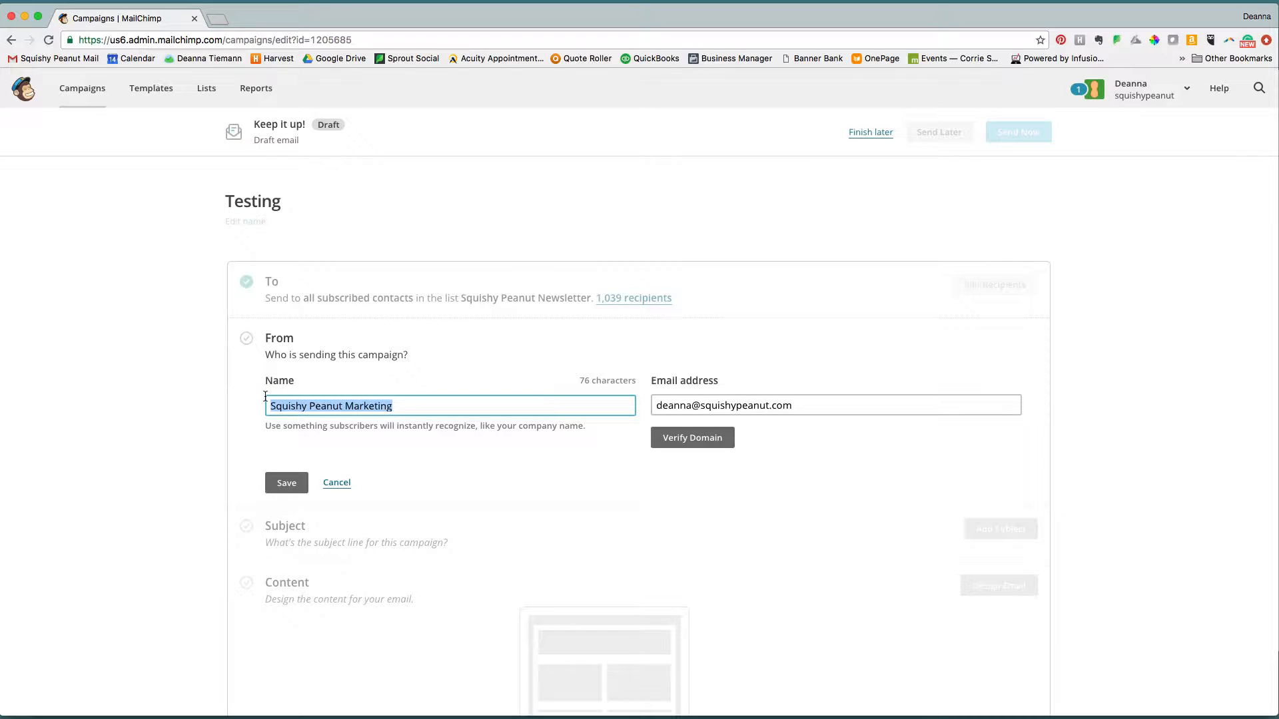
type("Deann")
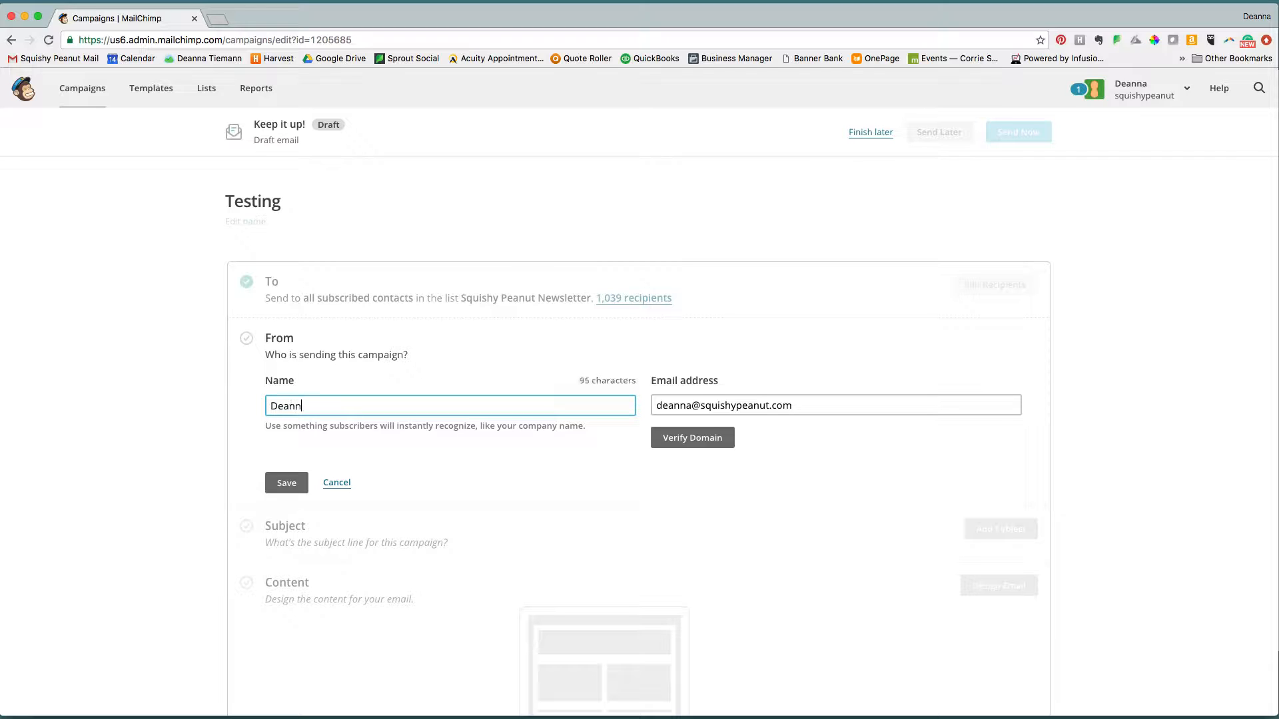
type("a Tiemann")
left_click(287, 484)
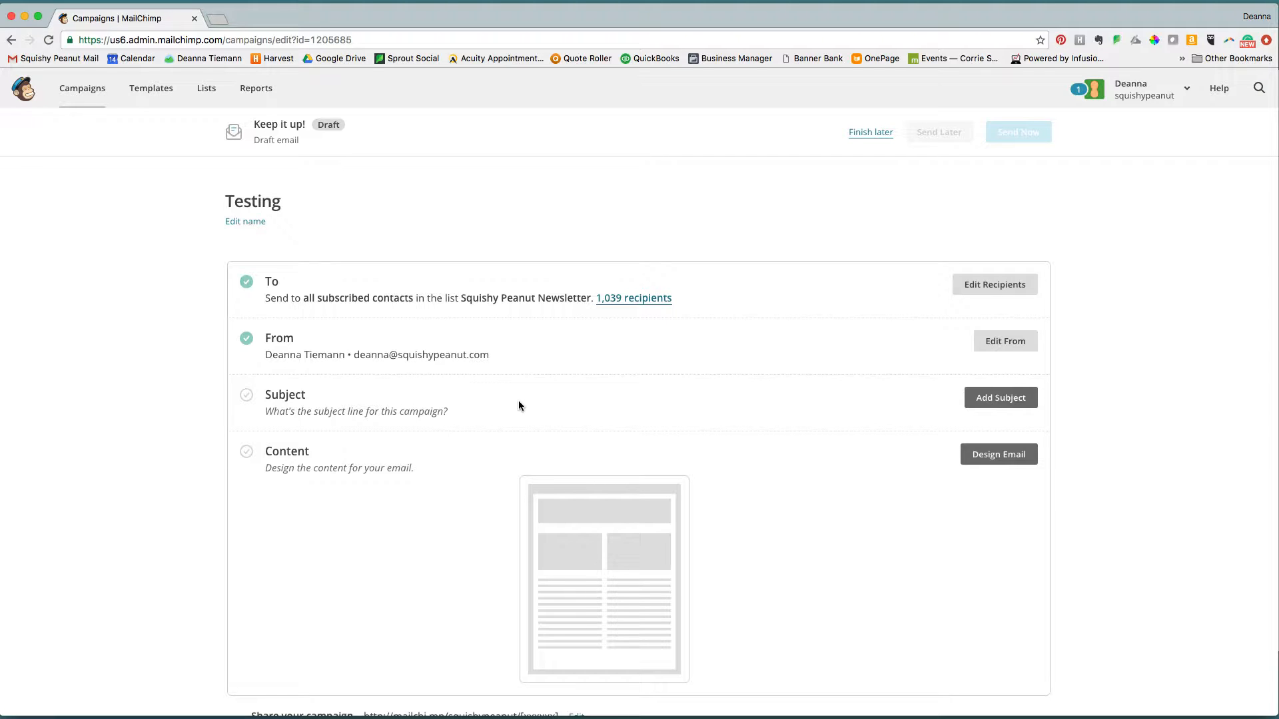
- Open the Subject form and browse the emoji picker without adding an emoji
left_click(1002, 398)
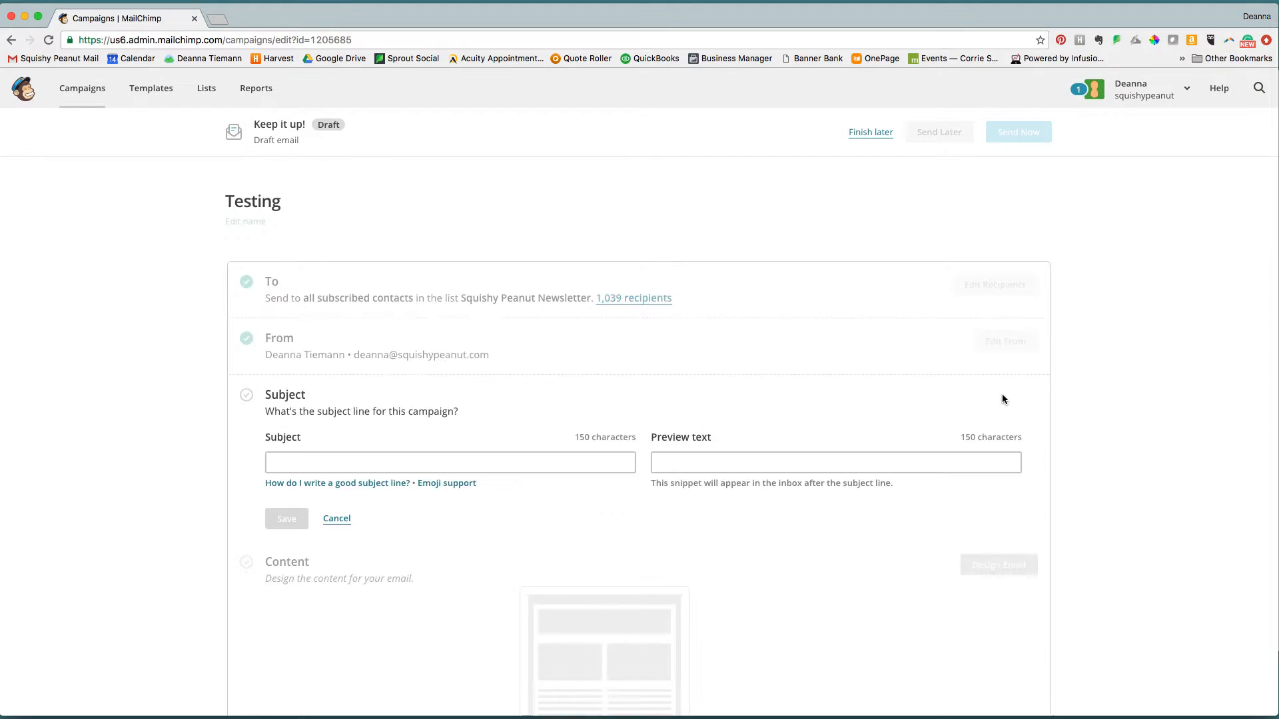
left_click(348, 465)
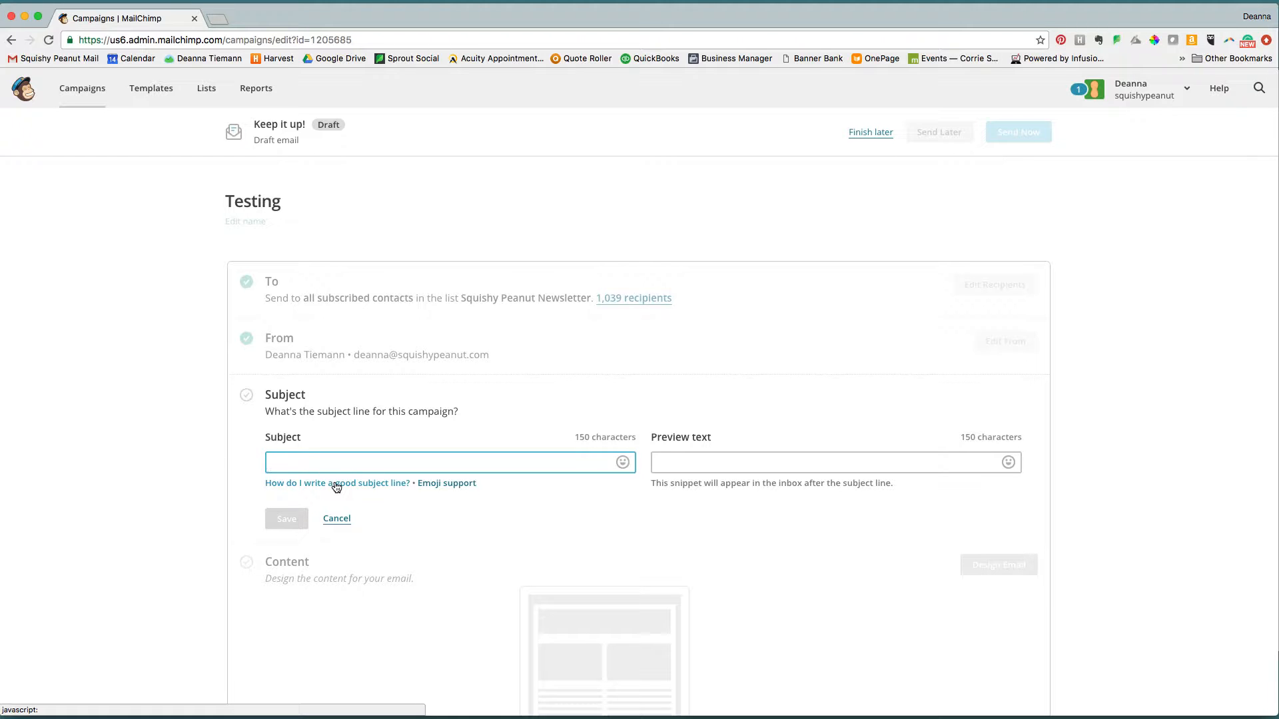
left_click(622, 463)
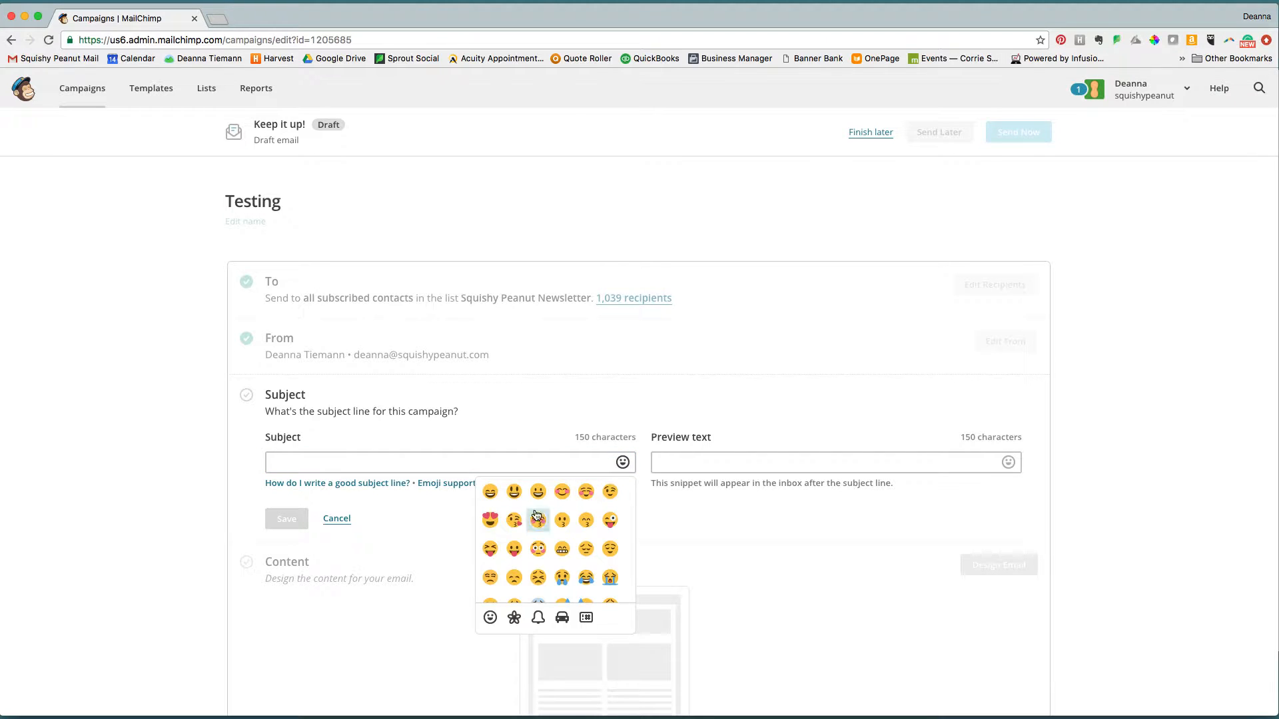
left_click(658, 522)
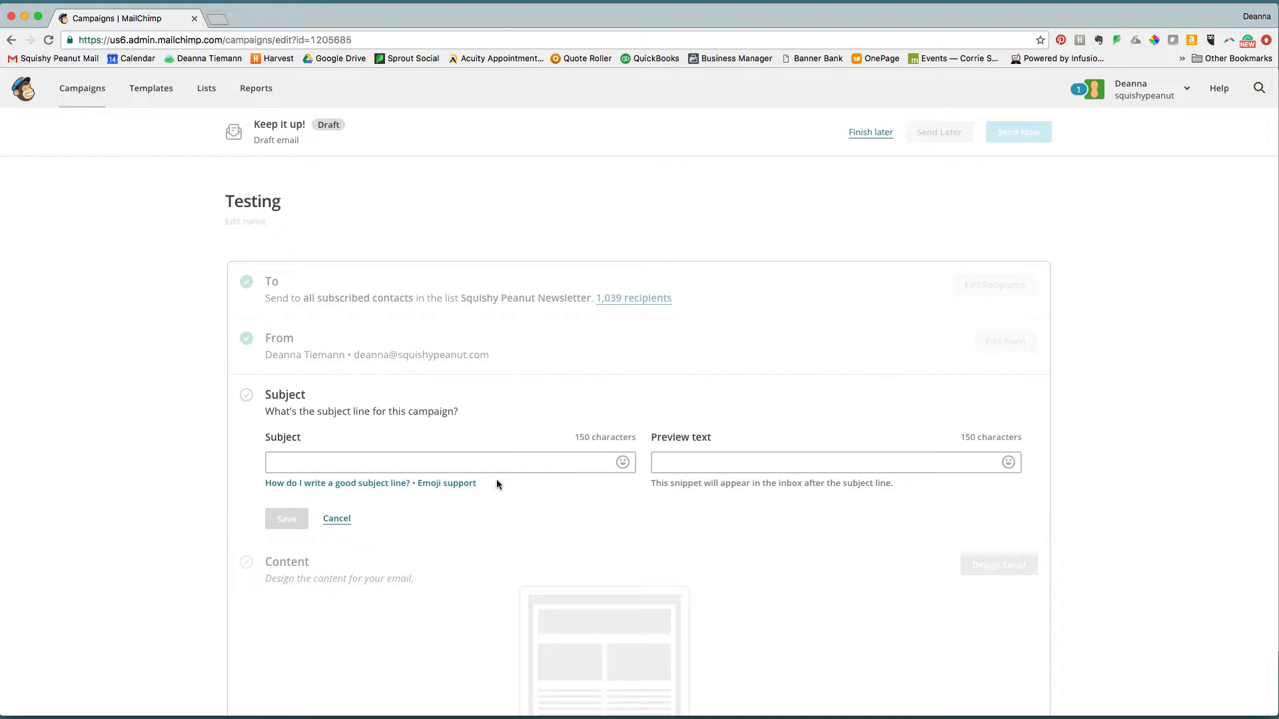
left_click(469, 458)
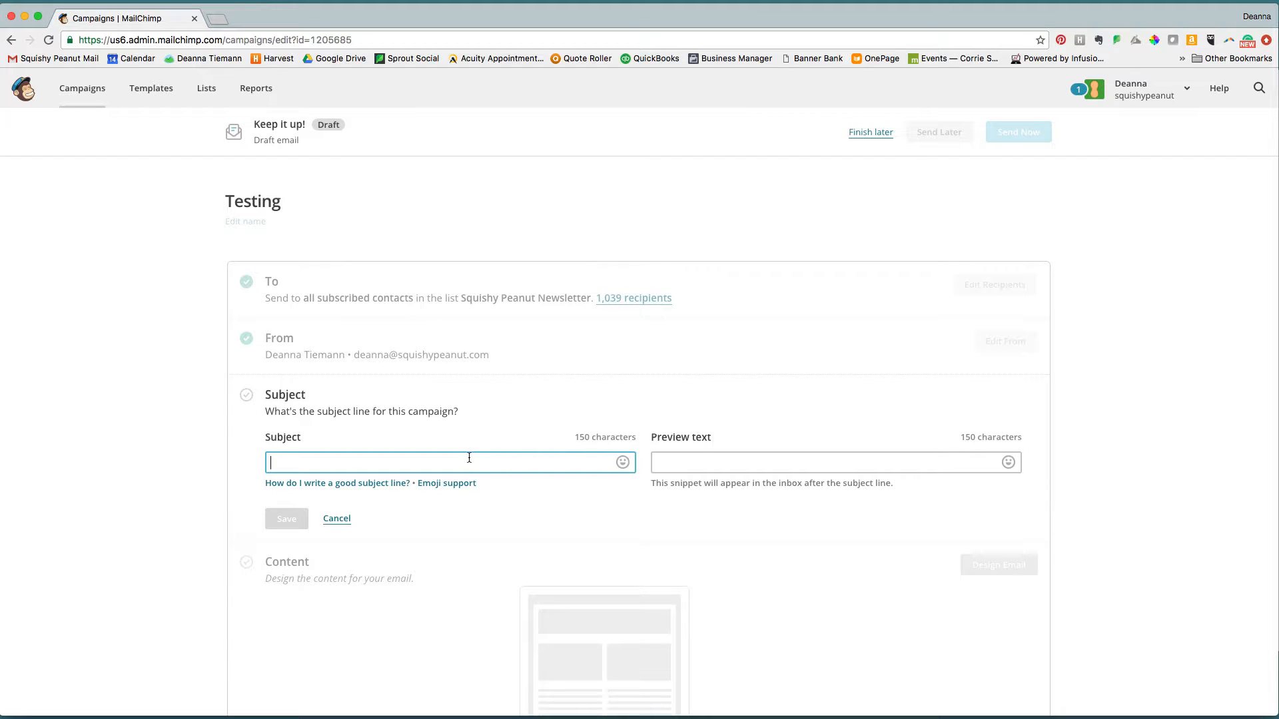
- Save subject 'See what's happening at SP in 2018' with preview 'We have new classes coming up, a few new service offerings, and more!'
type("See wh")
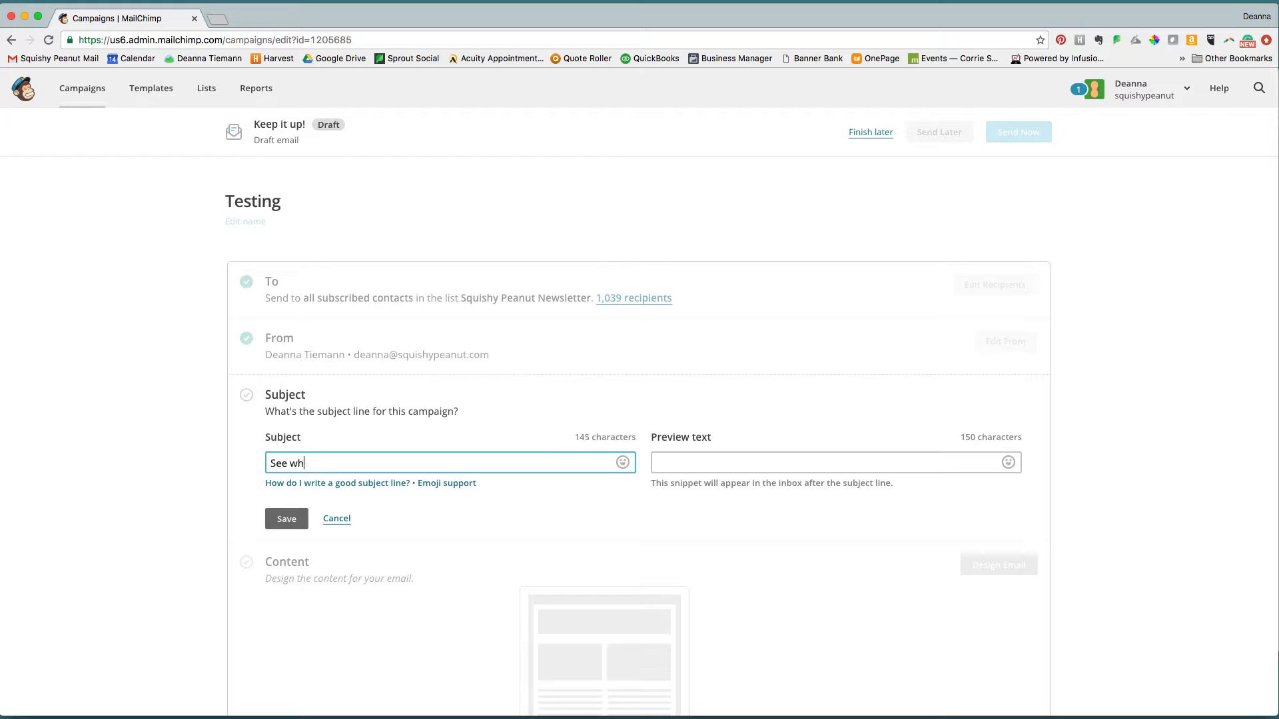
type("at's happening at SP in 2018")
left_click(699, 462)
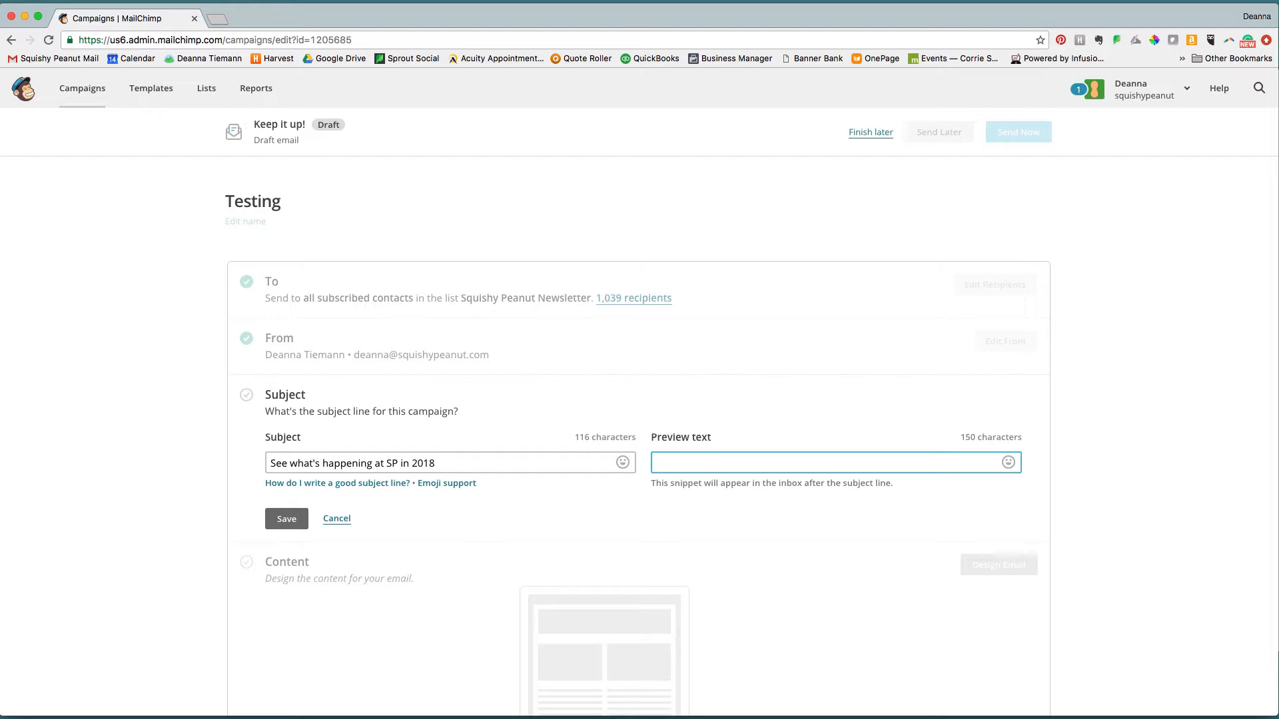
type("We have new classes coming up, a few new s")
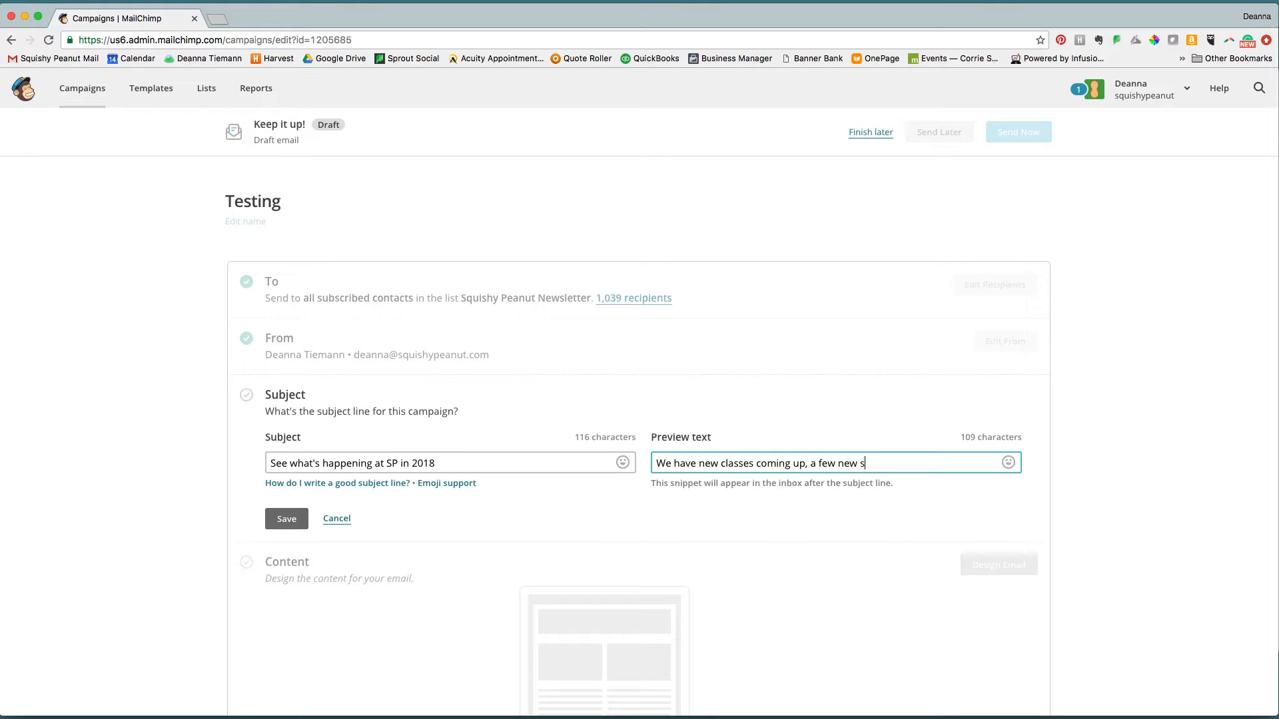
type("ervice offerings, and more!")
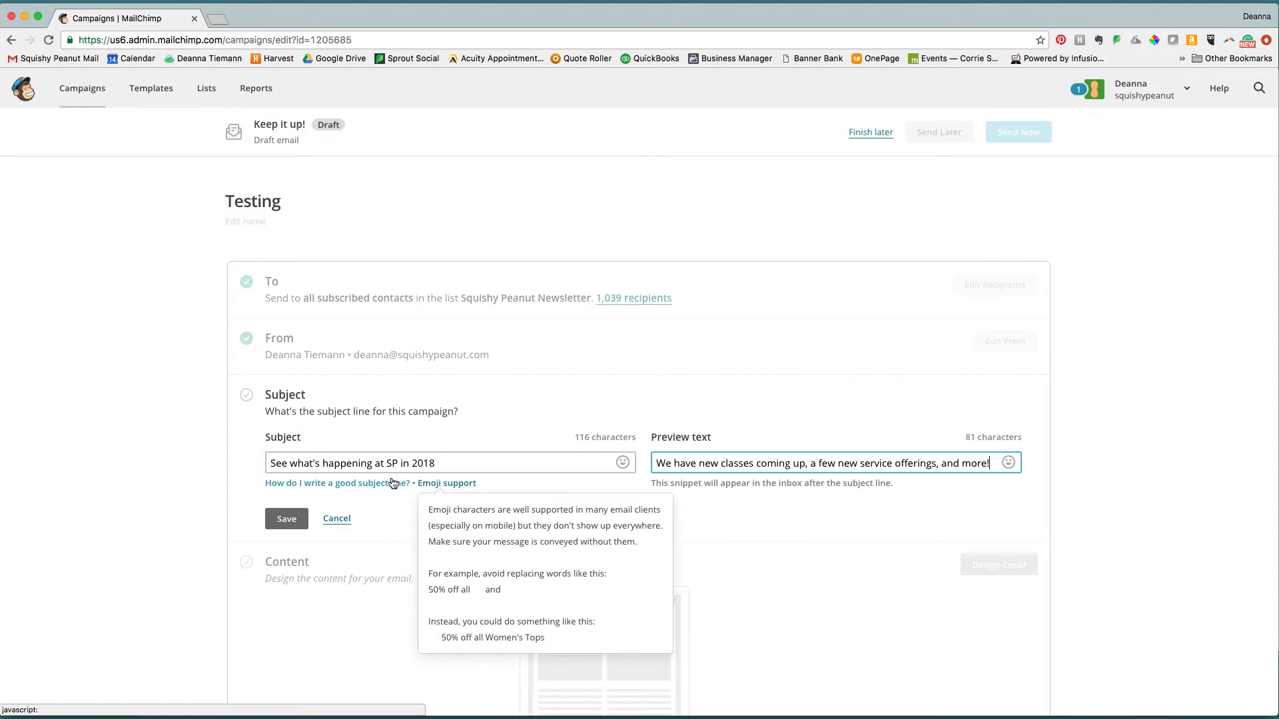
left_click(288, 520)
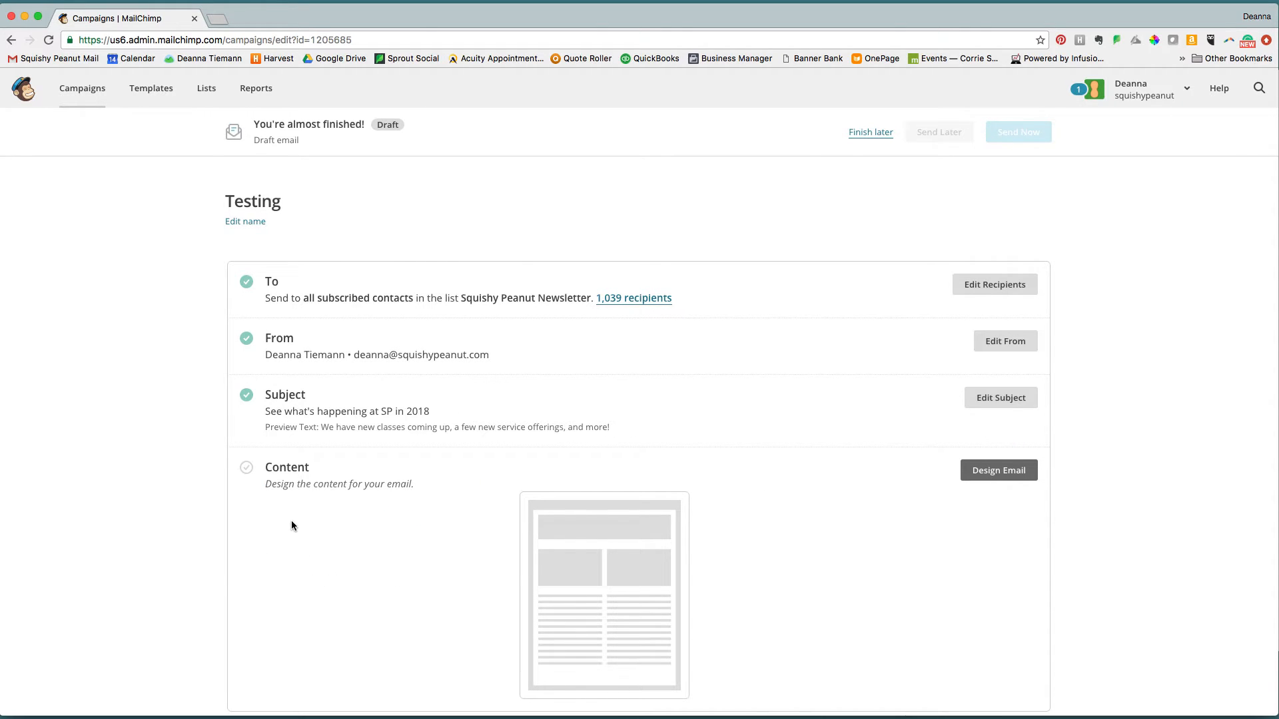
scroll(200, 413, "down", 3)
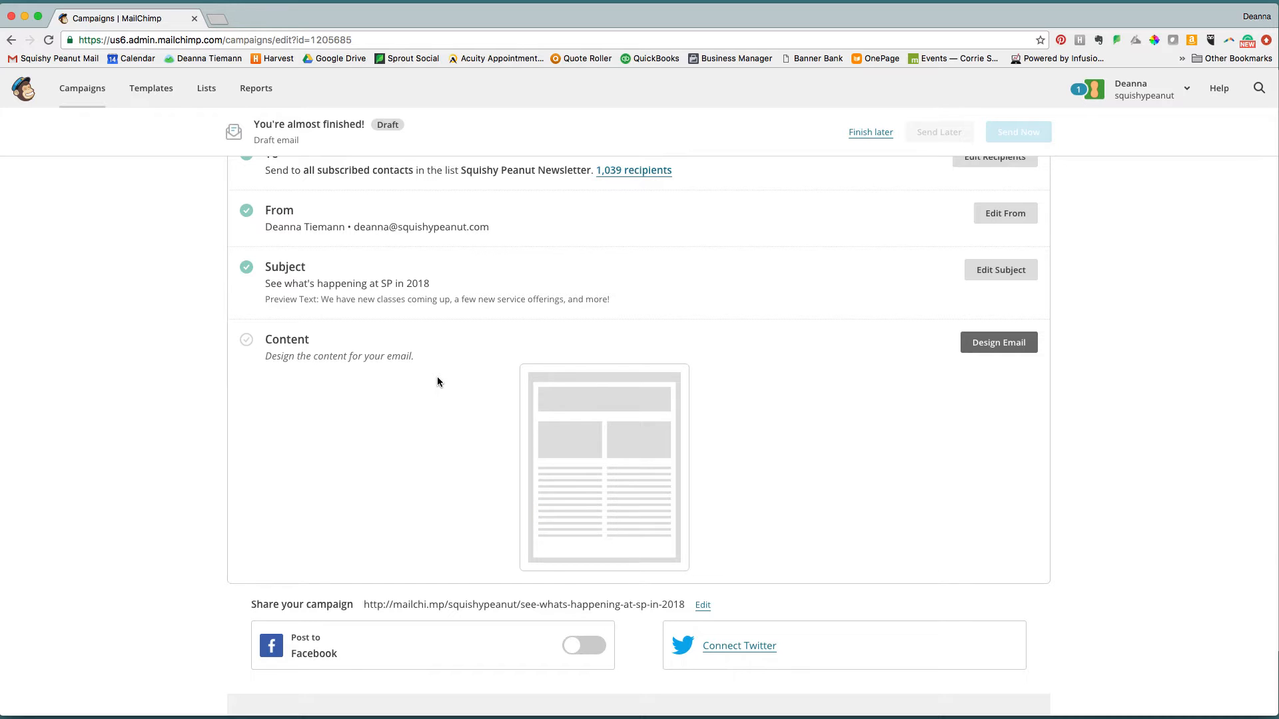
scroll(437, 379, "down", 3)
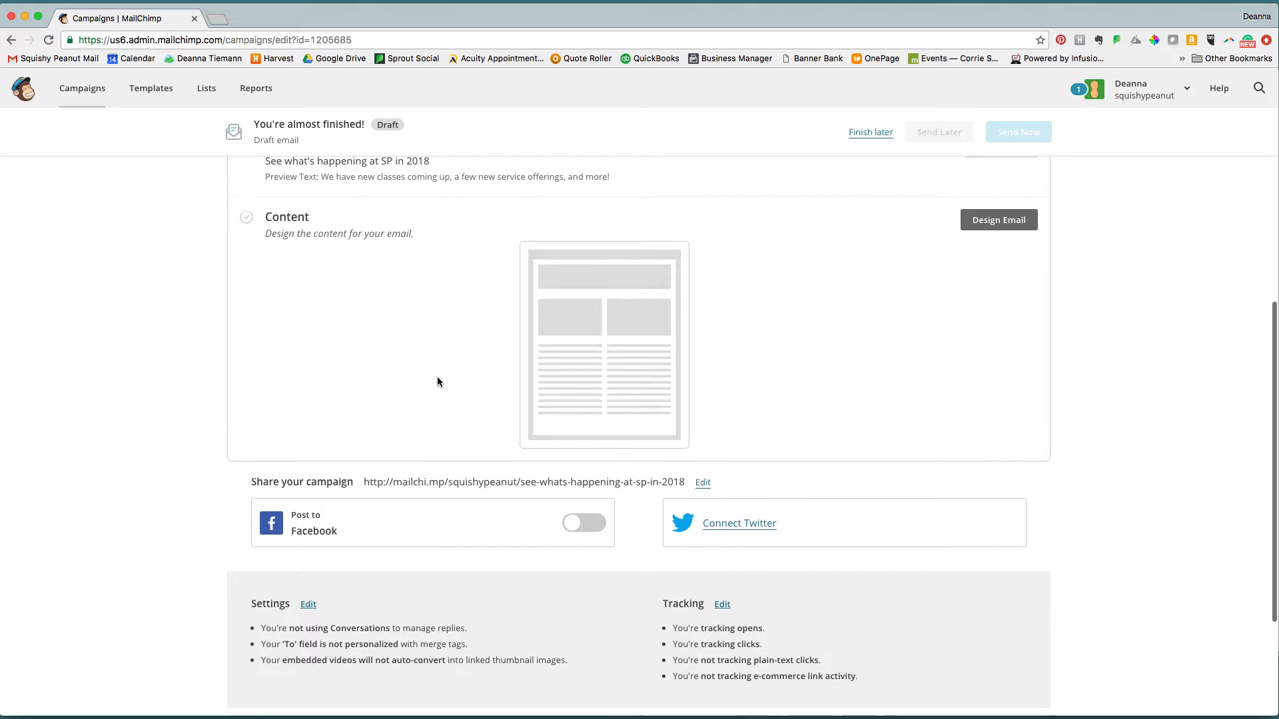
scroll(437, 377, "down", 2)
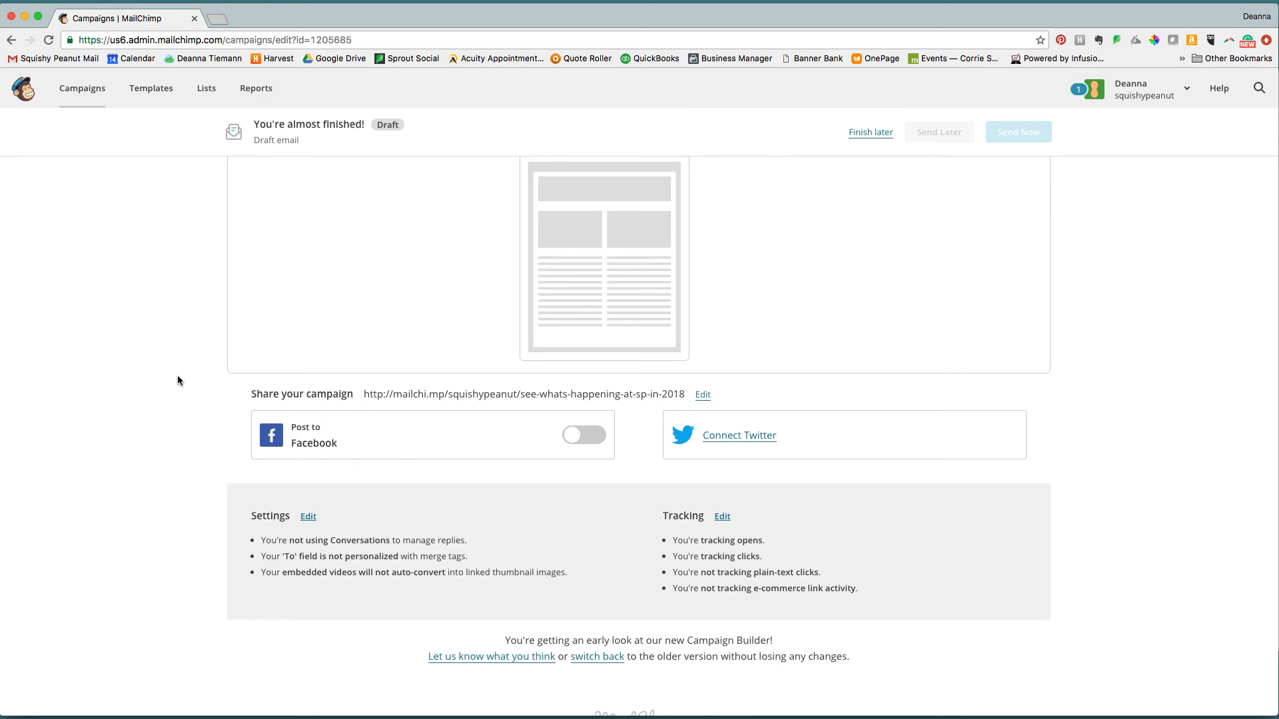
scroll(184, 410, "up", 3)
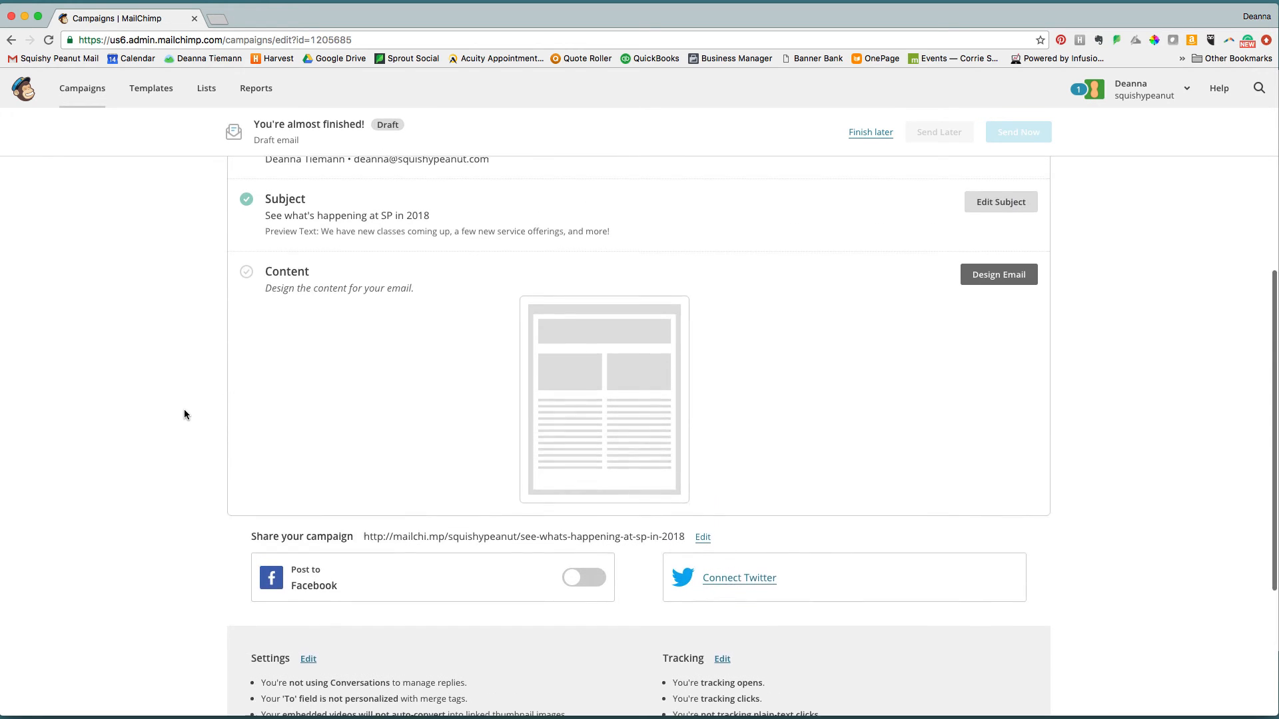
scroll(184, 414, "down", 3)
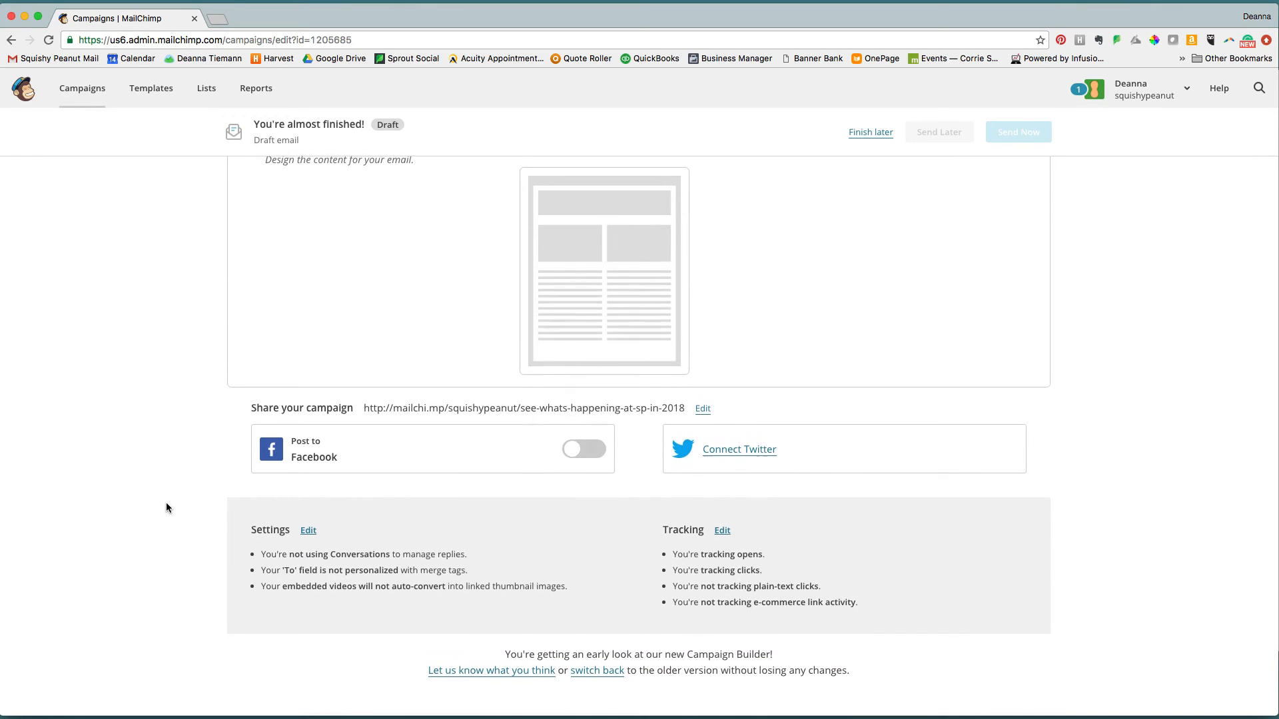
scroll(170, 503, "down", 1)
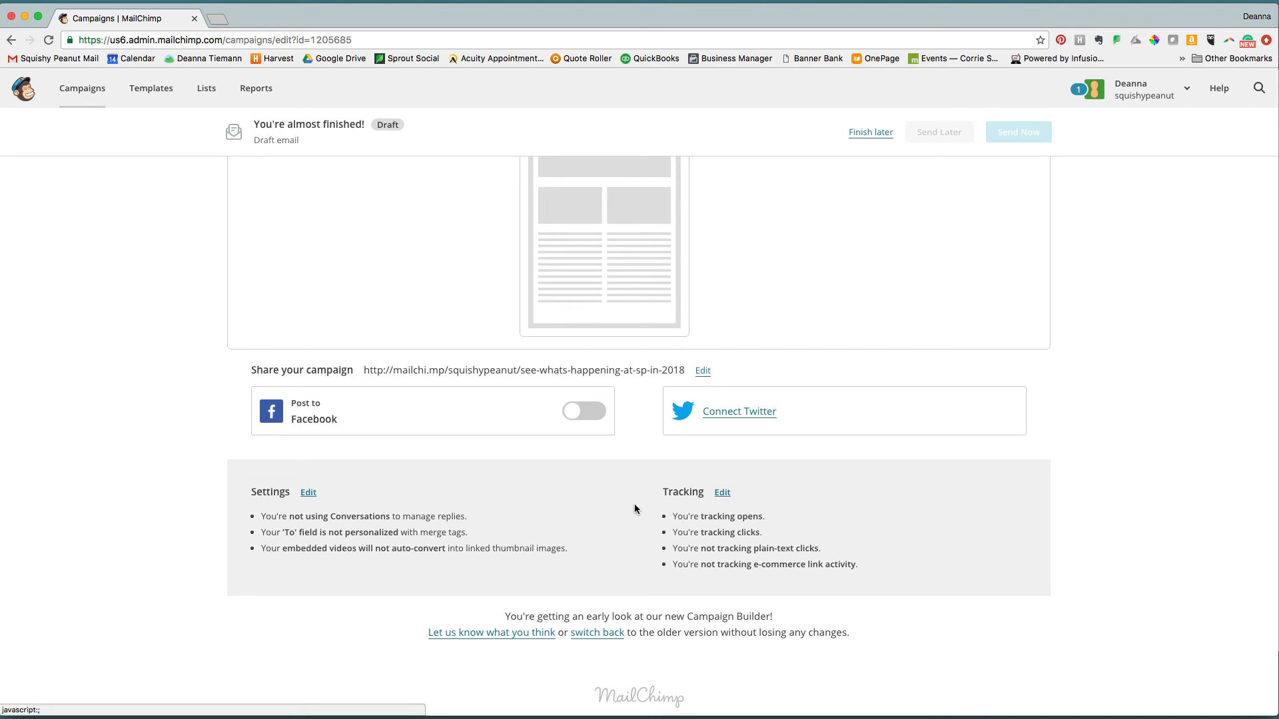
scroll(560, 519, "up", 5)
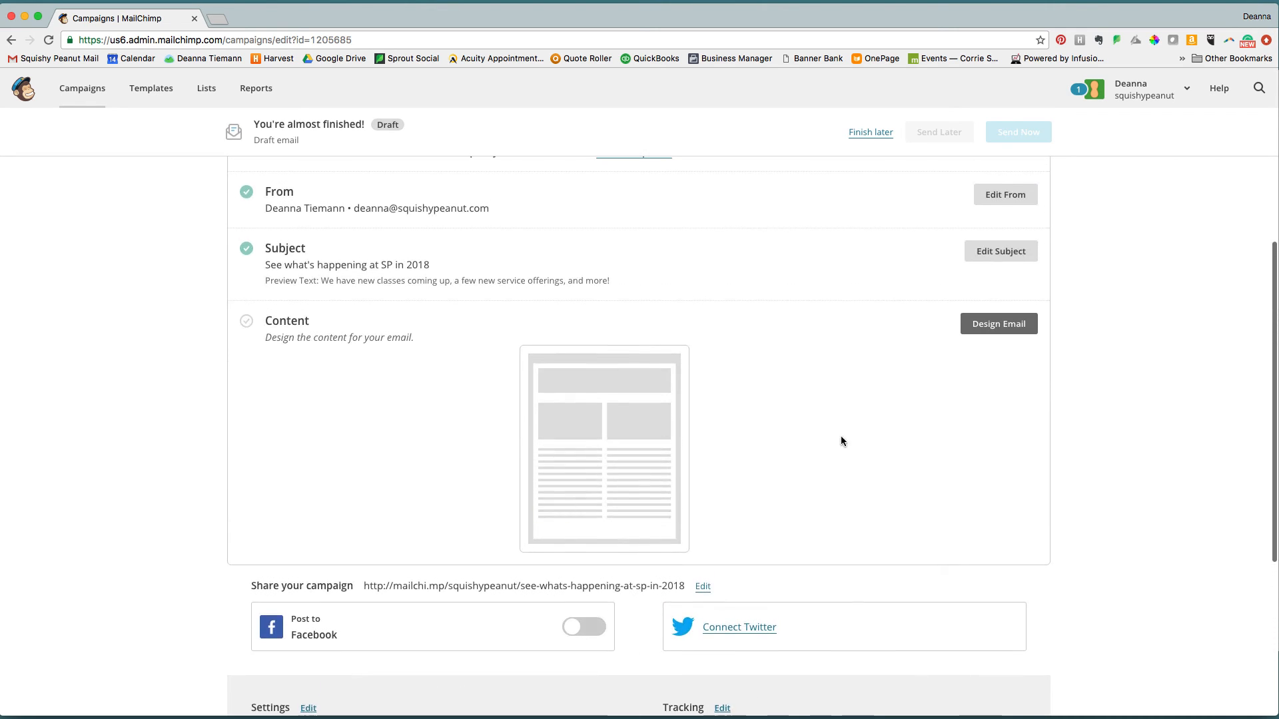
scroll(841, 441, "up", 3)
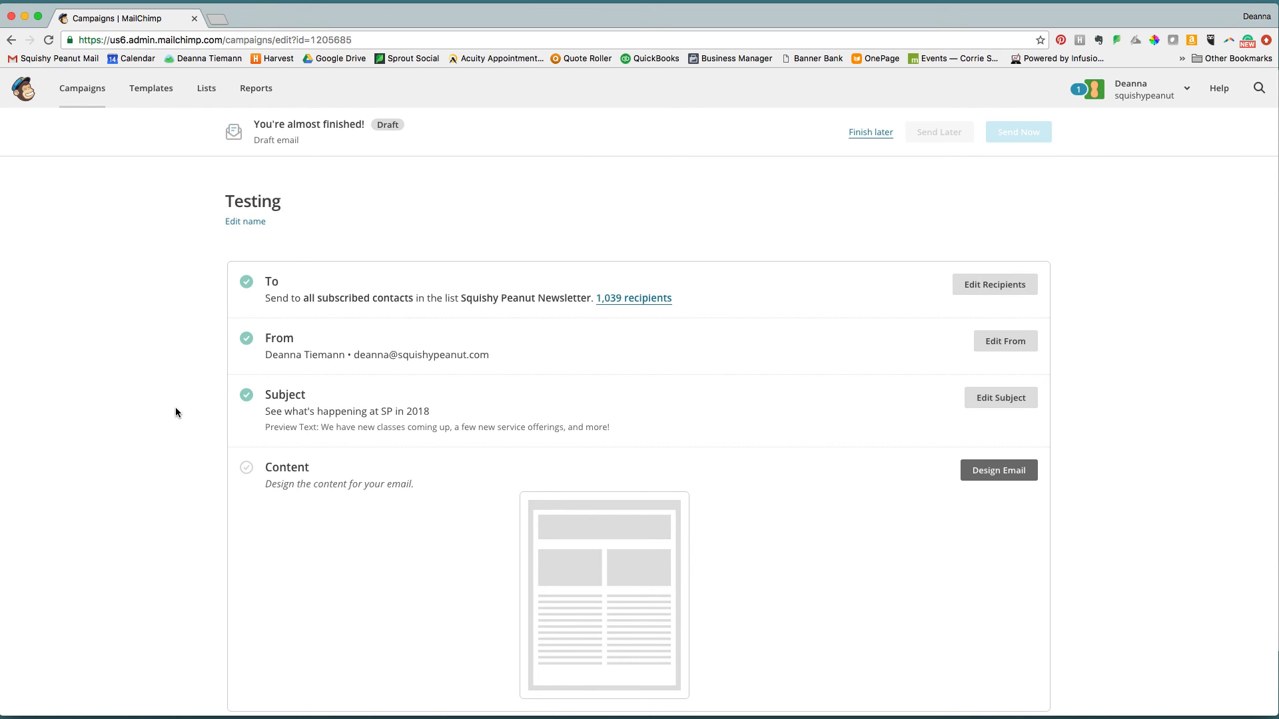
scroll(175, 412, "down", 3)
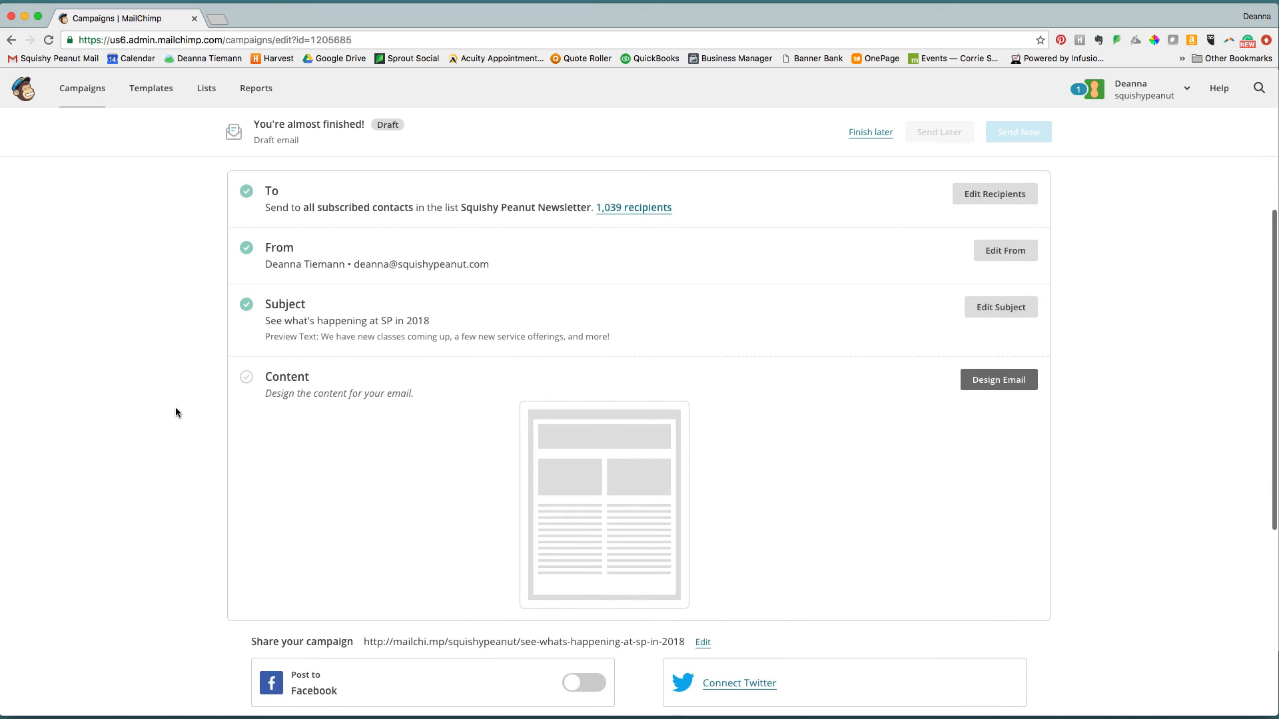